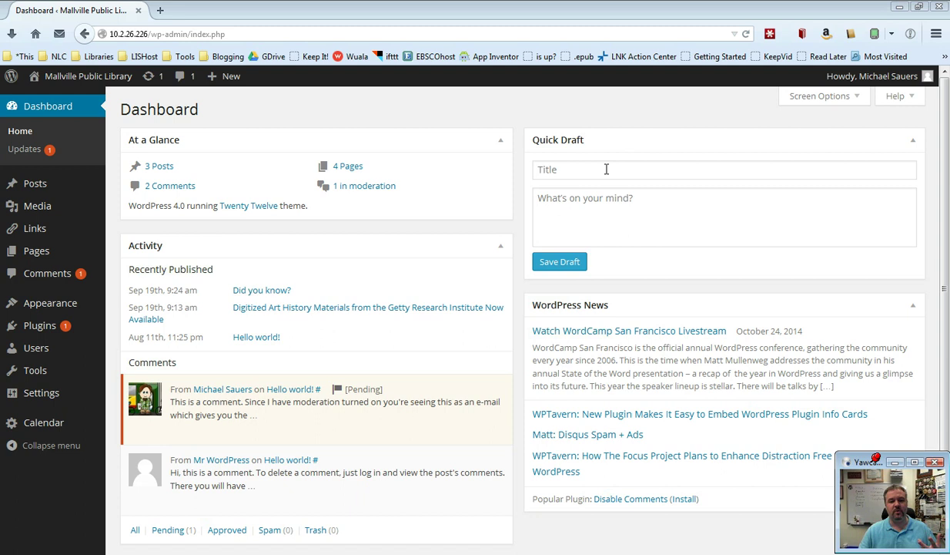
Save a Quick Draft titled 'This is an example draft post' with two pasted lorem ipsum paragraphs.
left_click(606, 169)
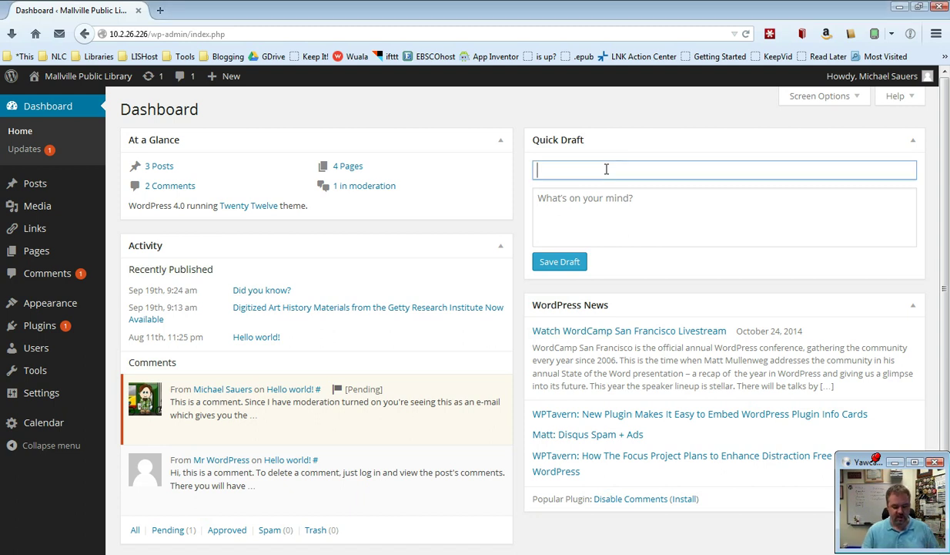
type("This is")
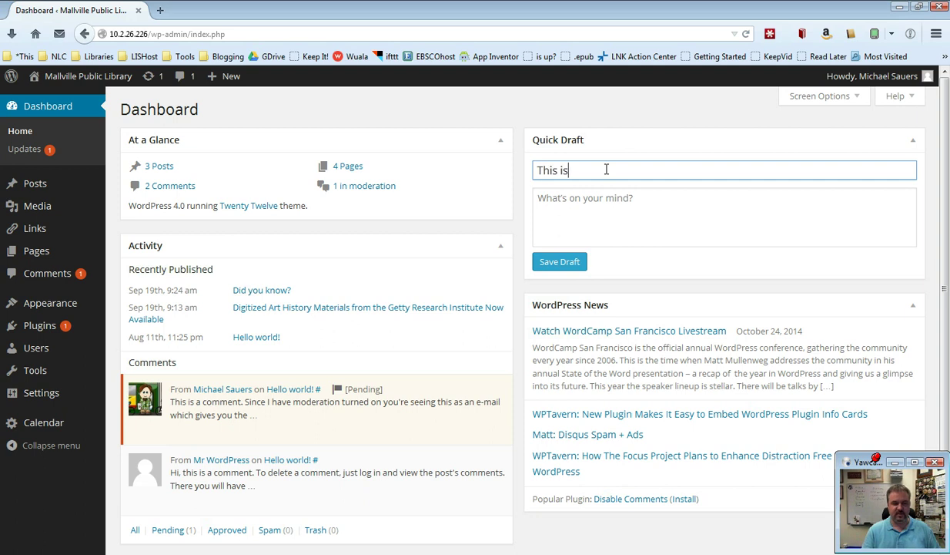
type(" an example dr")
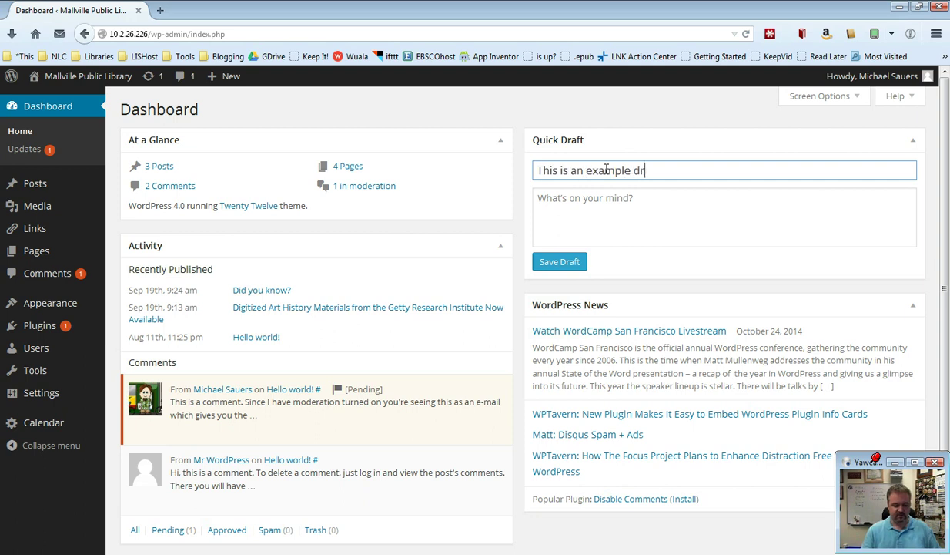
type("aft post")
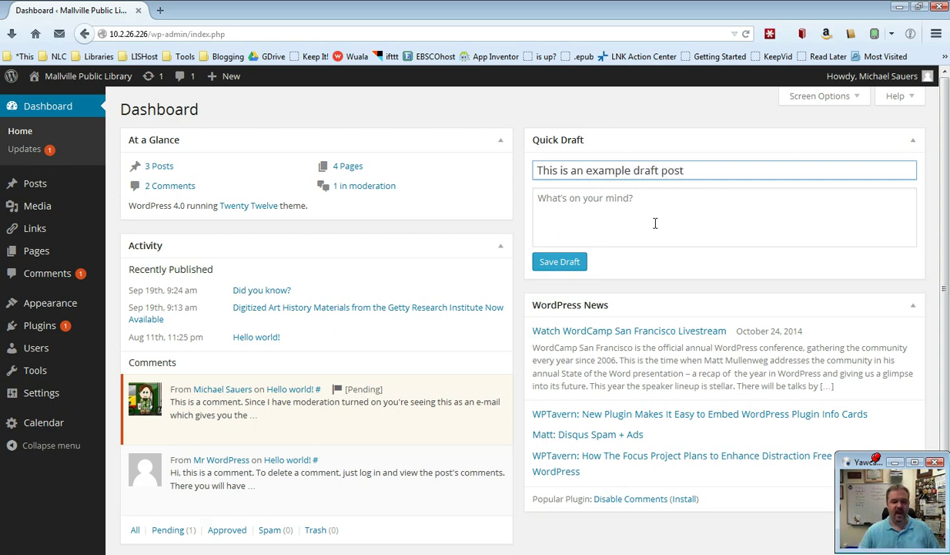
left_click(654, 201)
key("ctrl+v")
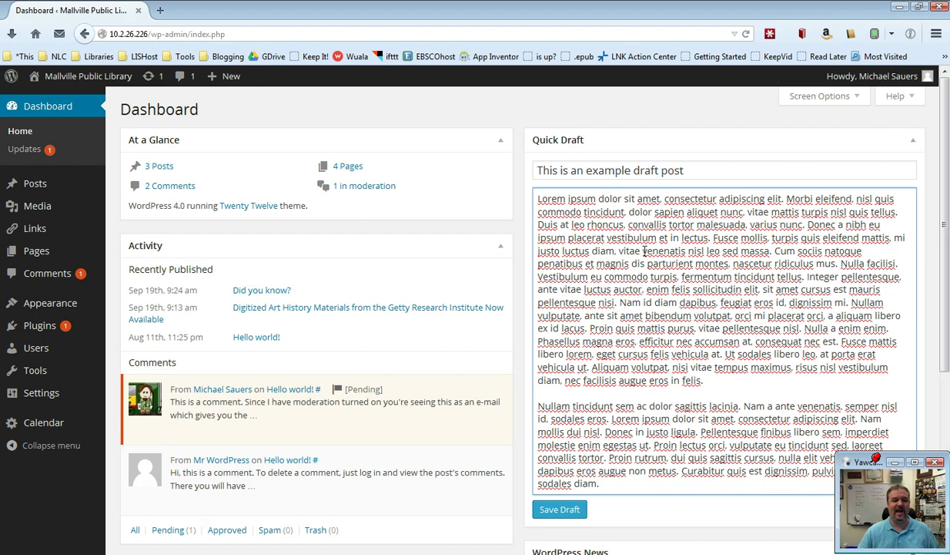
left_click(564, 514)
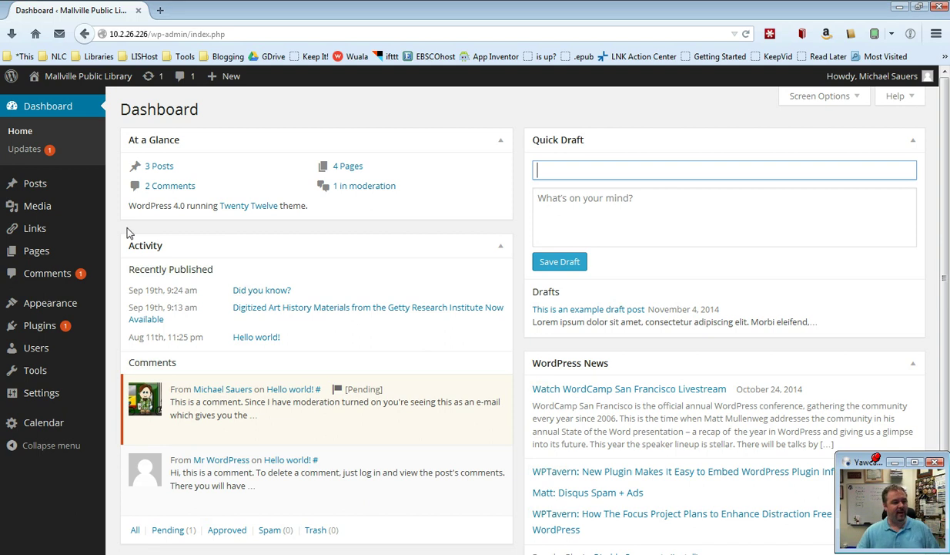
Start a new post titled 'This another draft post'.
mouse_move(70, 186)
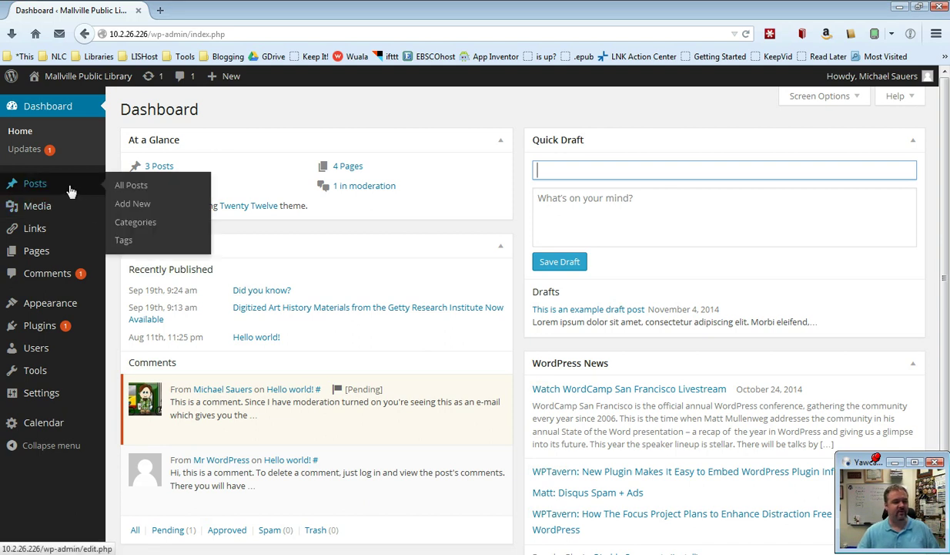
left_click(155, 207)
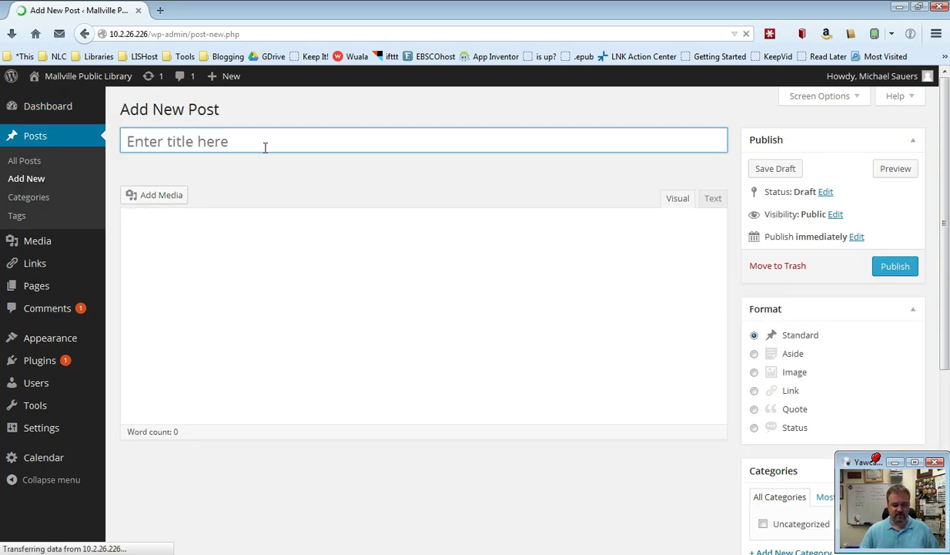
type("This ")
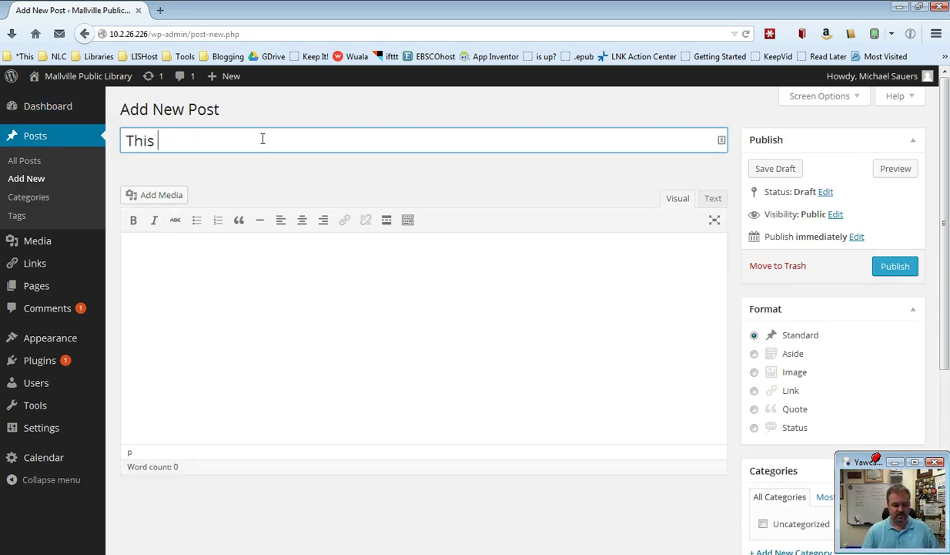
type("another de")
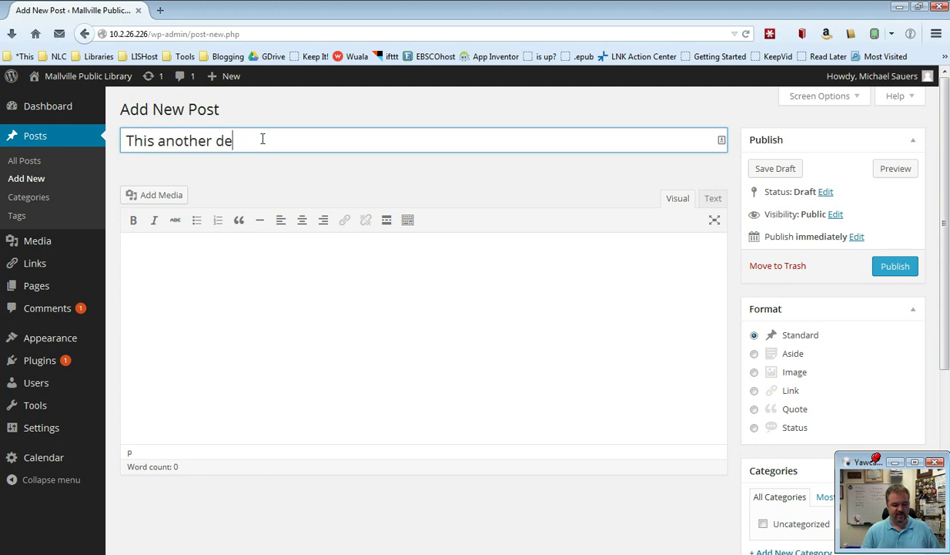
key("BackSpace")
type("raft post")
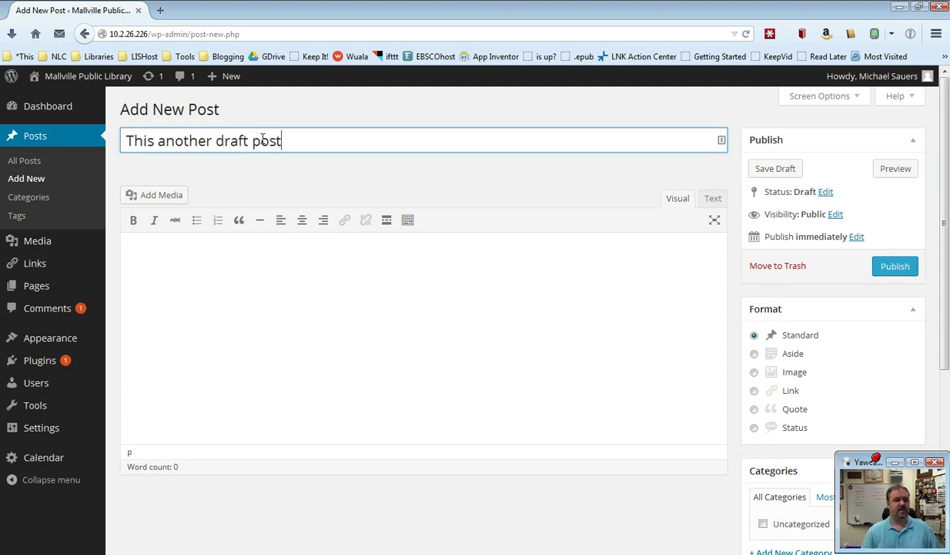
Paste the lorem ipsum paragraphs into the post body and save it as a draft.
left_click(314, 303)
type("Lorem ipsum dolor sit amet, consectetur adipiscing elit. Morbi eleifend, nisl quis commodo tincidunt, dolor sapien aliquet nunc, vitae mattis turpis nisl quis tellus. Duis at leo rhoncus, convallis tortor malesuada, varius nunc. Donec a nibh eu ipsum placerat vestibulum et in lectus. Fusce mollis, turpis quis eleifend mattis, mi justo luctus diam, vitae venenatis nisl leo sed massa. Cum sociis natoque penatibus et magnis dis parturient montes, nascetur ridiculus mus. Nulla facilisi. Vestibulum eu commodo turpis, fermentum tincidunt tellus. Integer pellentesque, ante vitae luctus auctor, enim felis sollicitudin elit, sit amet cursus est mauris pellentesque nisi. Nam id diam dapibus, feugiat eros id, dignissim mi. Nullam vulputate, ante sit amet bibendum volutpat, orci mi placerat orci, a aliquam libero ex id lacus. Proin quis mattis purus, vitae pellentesque nisl. Nulla a enim enim. Phasellus magna eros, efficitur nec accumsan at, consequat nec est. Fusce mattis libero lorem, eget cursus felis vehicula at. Ut sodales libero leo, at porta erat vehicula ut. Aliquam volutpat, nisi vitae tempus maximus, risus nisl vestibulum diam, nec facilisis augue eros in felis.  Nullam tincidunt sem ac dolor sagittis lacinia. Nam a ante venenatis, semper nisl id, sodales eros. Lorem ipsum dolor sit amet, consectetur adipiscing elit. Nam mollis dui nisl. Donec in justo ligula. Pellentesque finibus libero sem, imperdiet molestie enim egestas ut. Proin lectus orci, vulputate et tincidunt sed, laoreet convallis tortor. Proin rutrum, dui quis sagittis cursus, nulla elit vehicula felis, nec dapibus eros augue non metus. Curabitur quis est dignissim, pulvinar velit nec, sodales diam.")
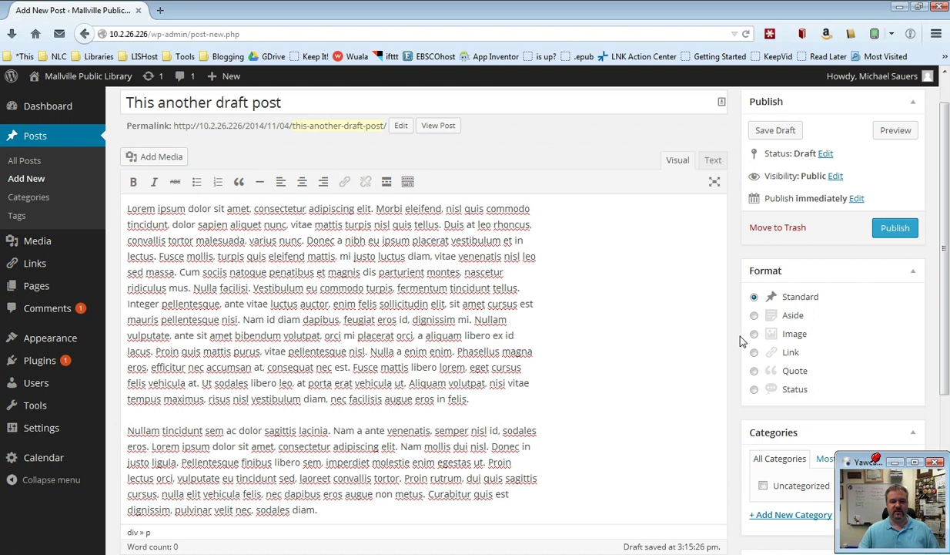
scroll(735, 244, "up", 1)
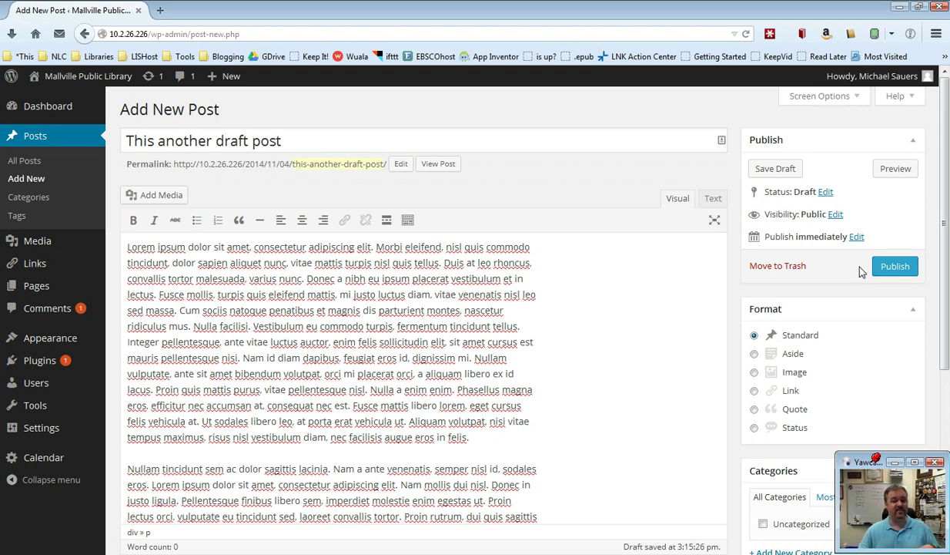
left_click(775, 169)
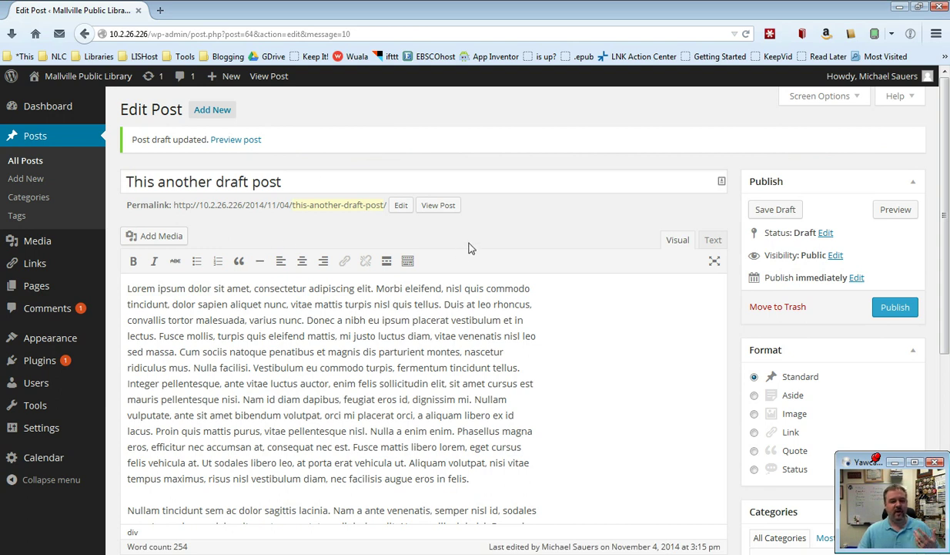
Return to the Dashboard, then open All Posts to see both drafts listed.
left_click(27, 112)
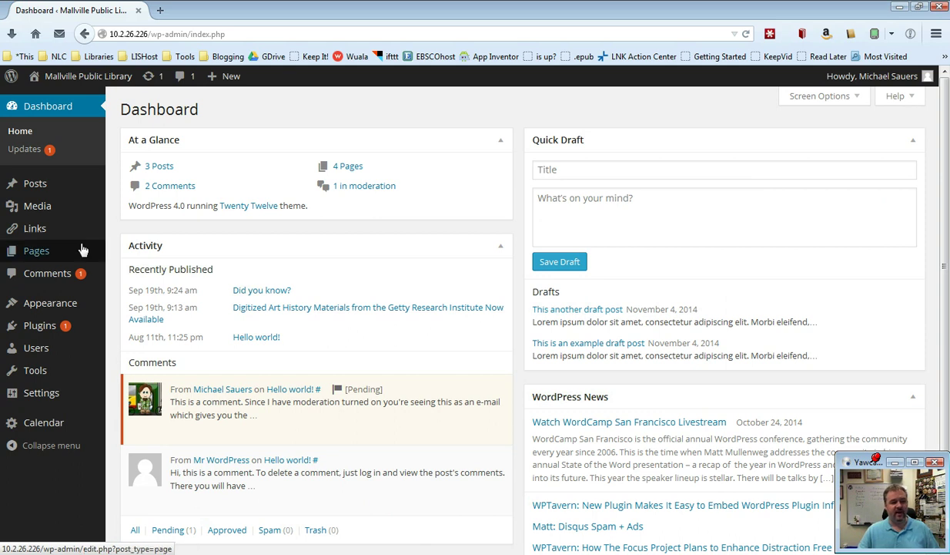
mouse_move(33, 189)
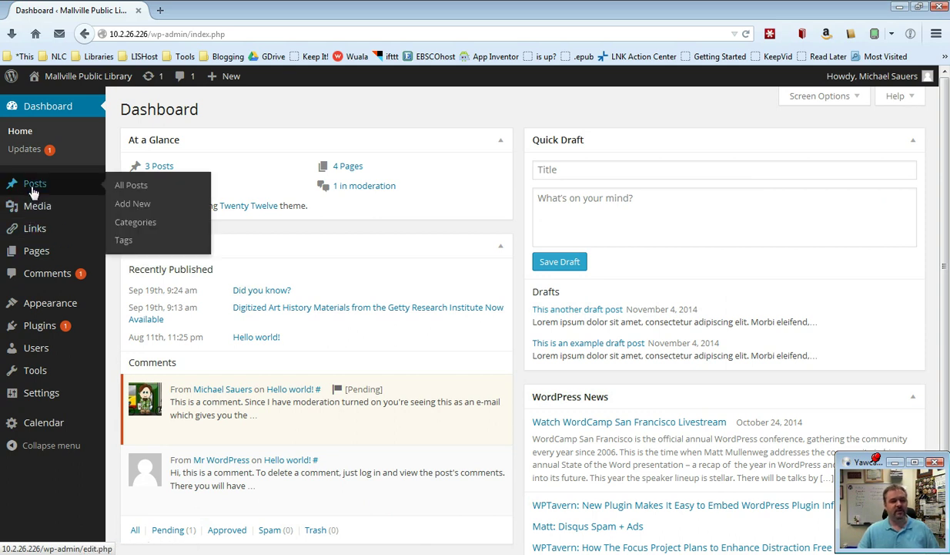
left_click(136, 190)
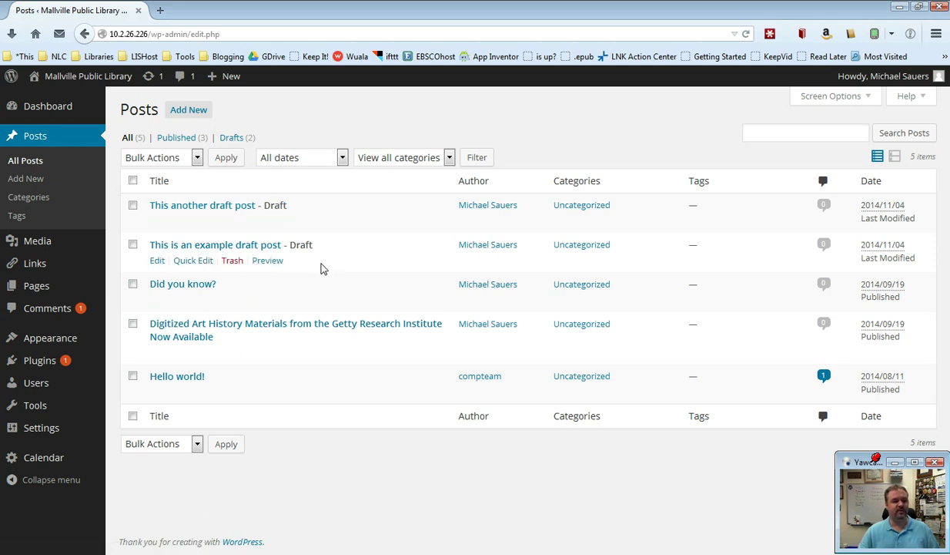
mouse_move(217, 296)
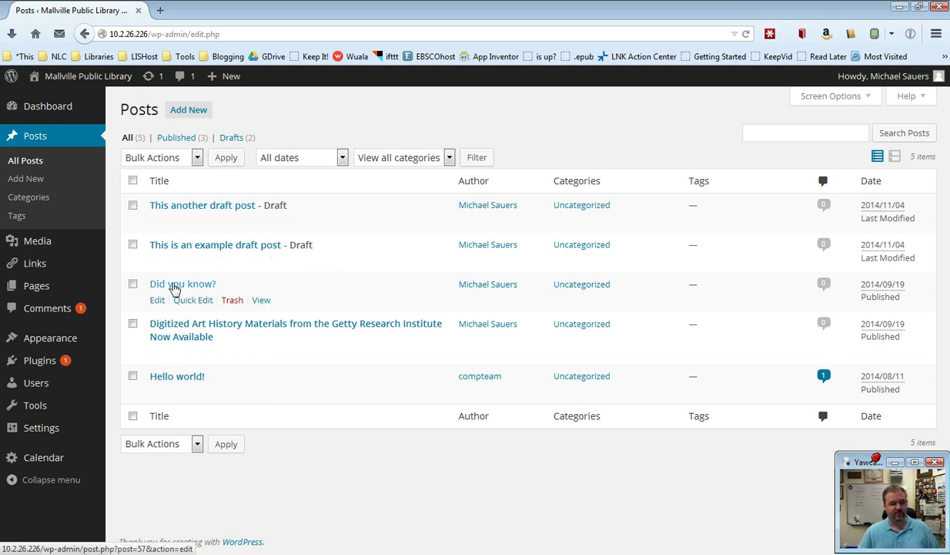
mouse_move(306, 267)
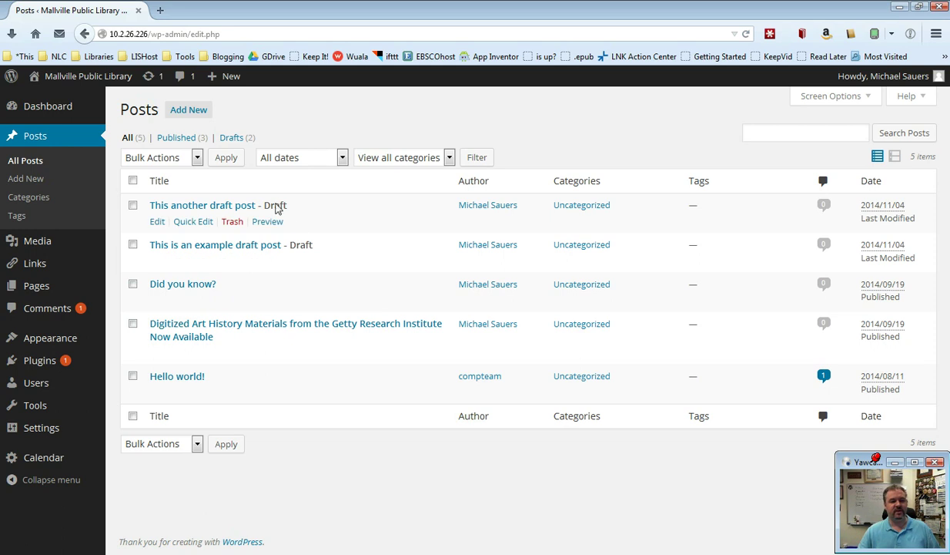
mouse_move(298, 211)
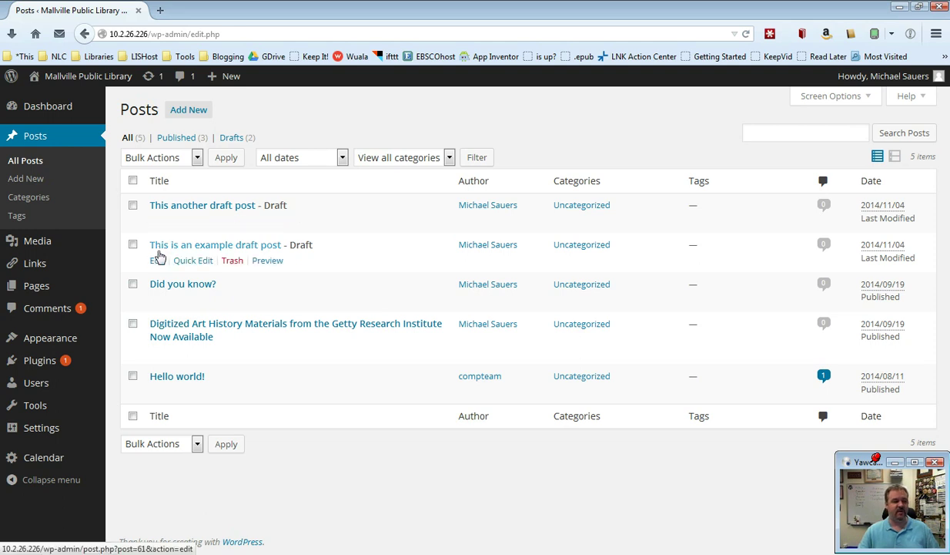
Bold the 'Donec a nibh' sentence in 'This another draft post', publish it, and return to All Posts.
left_click(157, 223)
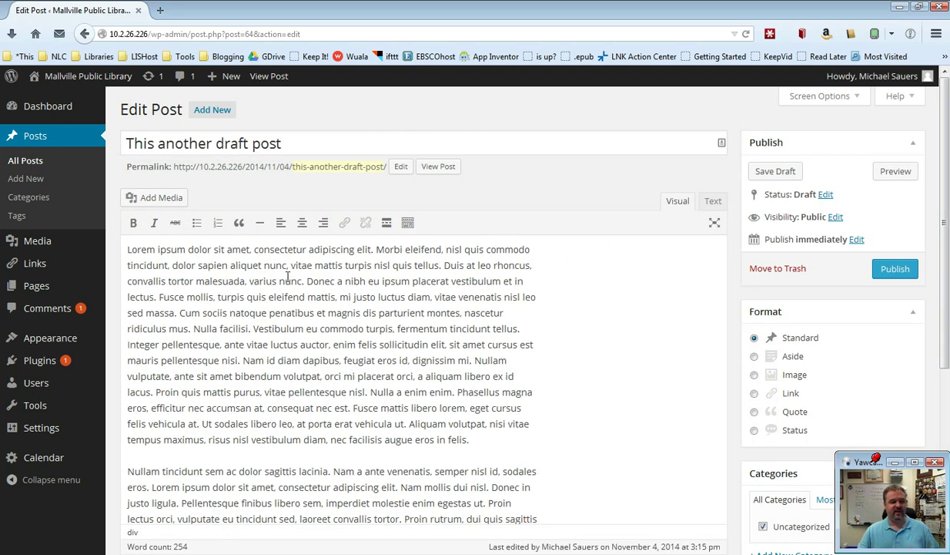
left_click_drag(307, 281, 155, 292)
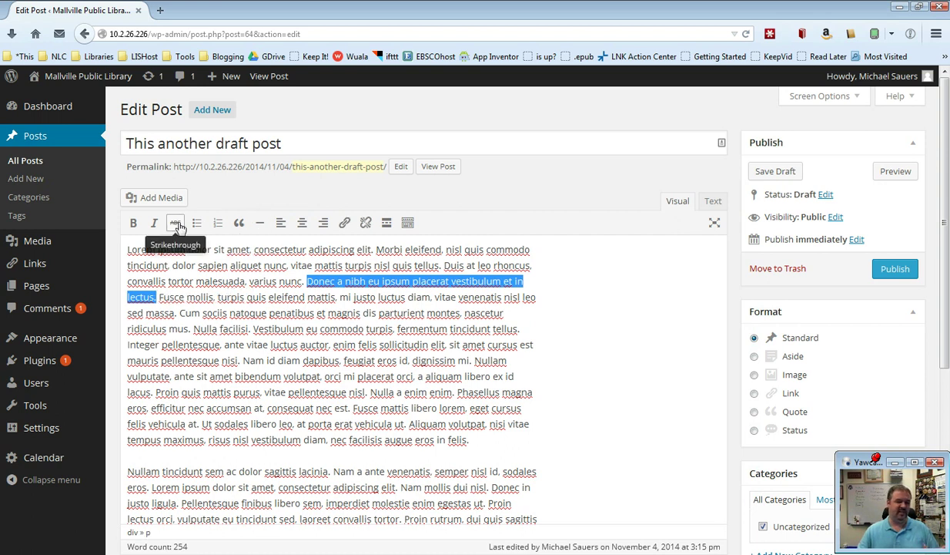
left_click(133, 222)
left_click(675, 317)
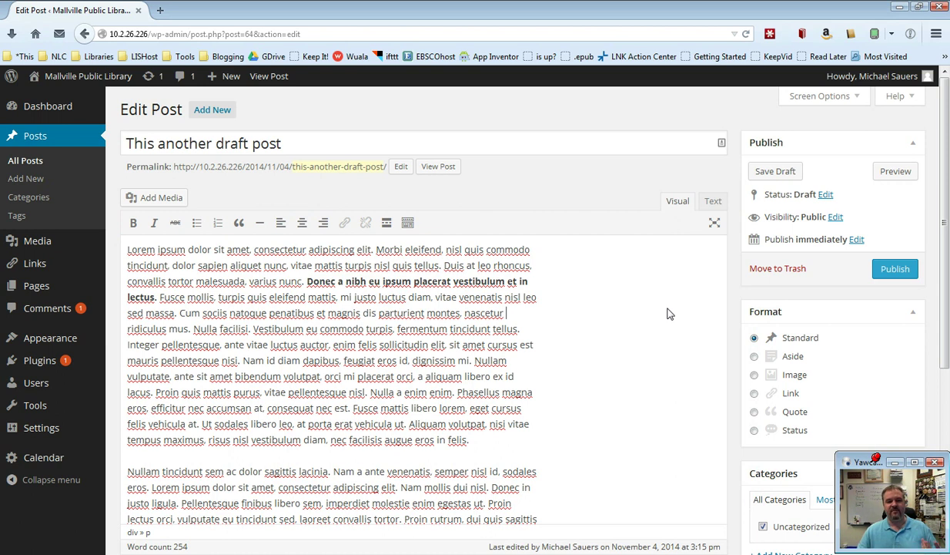
left_click(896, 271)
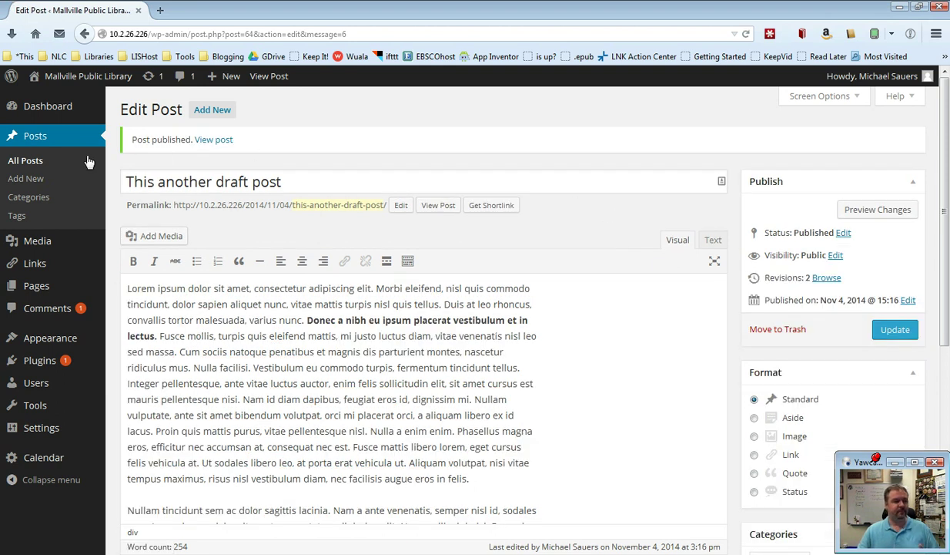
left_click(32, 165)
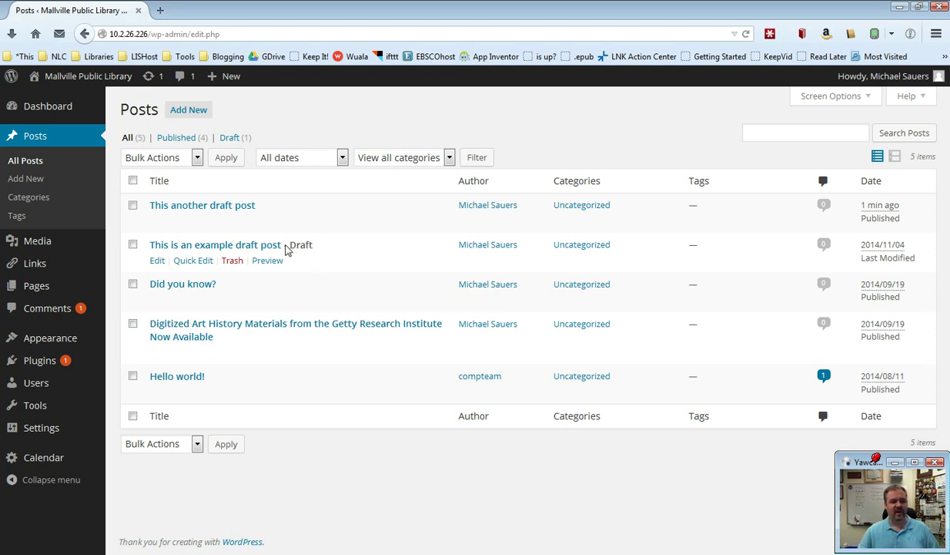
Check the All dates and category filter dropdowns, leaving both unchanged.
left_click(336, 160)
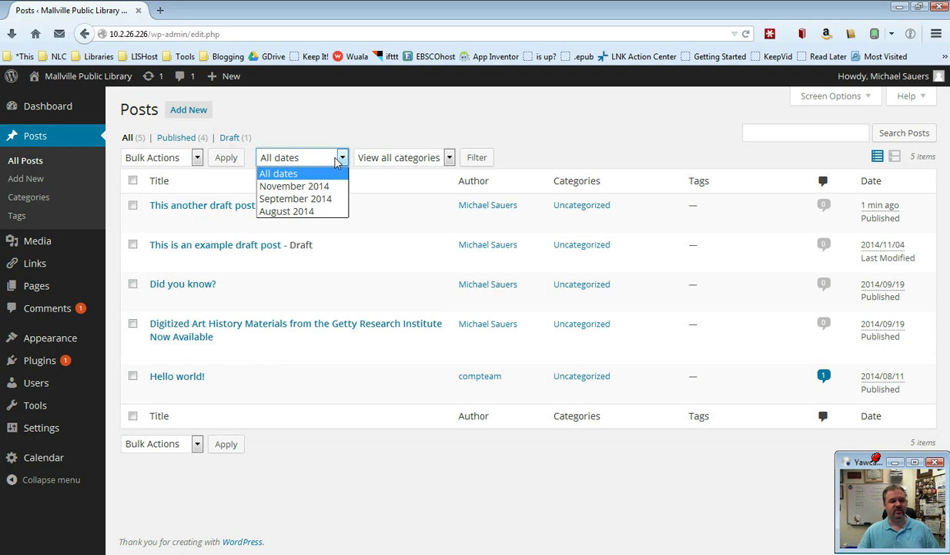
left_click(373, 159)
left_click(375, 159)
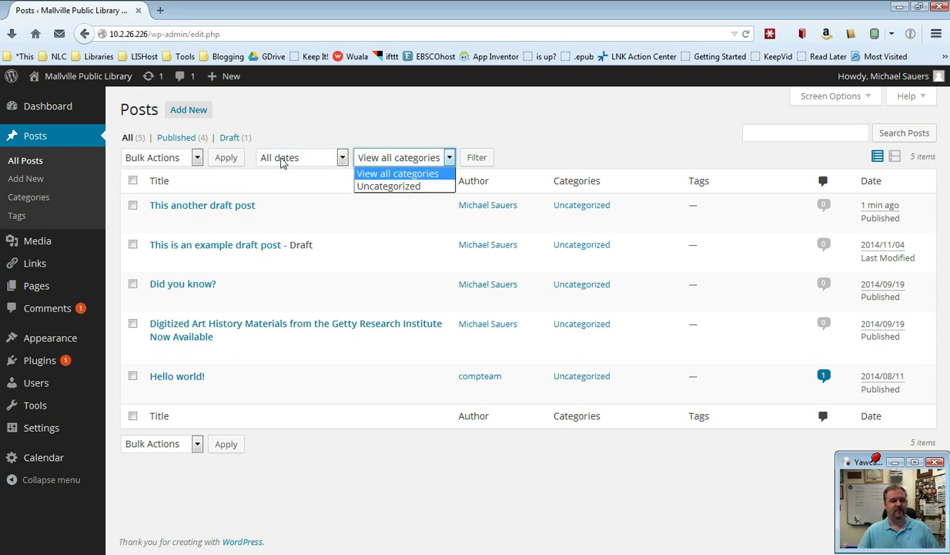
left_click(171, 153)
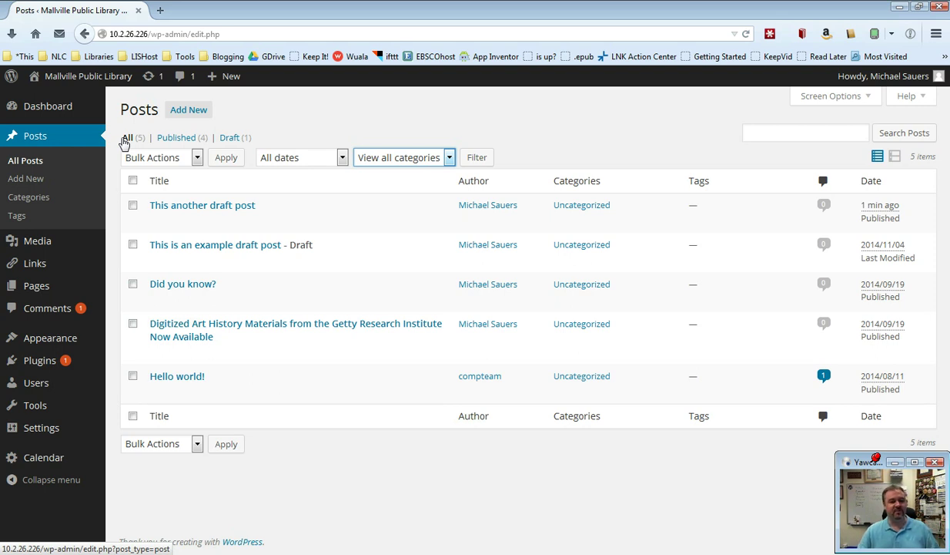
Filter the list to Draft (1), show All (5) again, then return to the Dashboard.
left_click(229, 139)
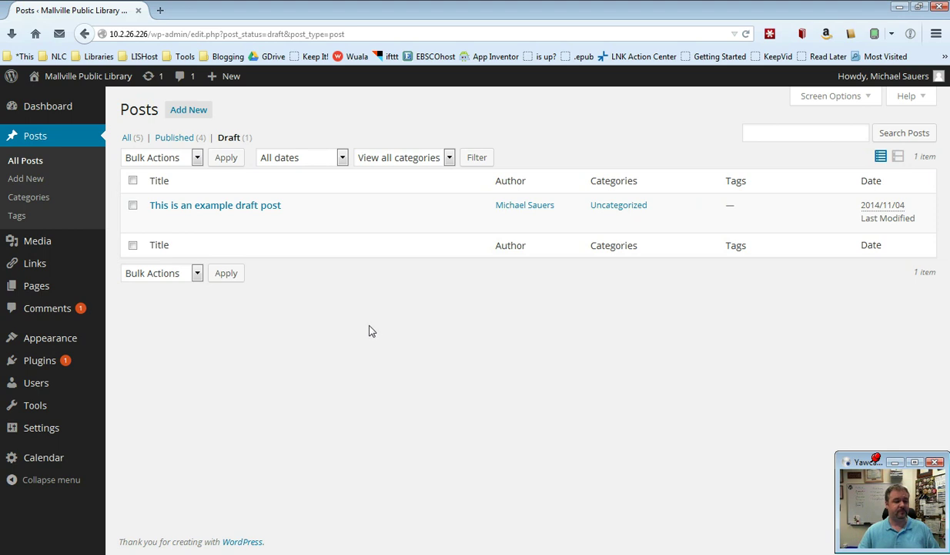
left_click(126, 139)
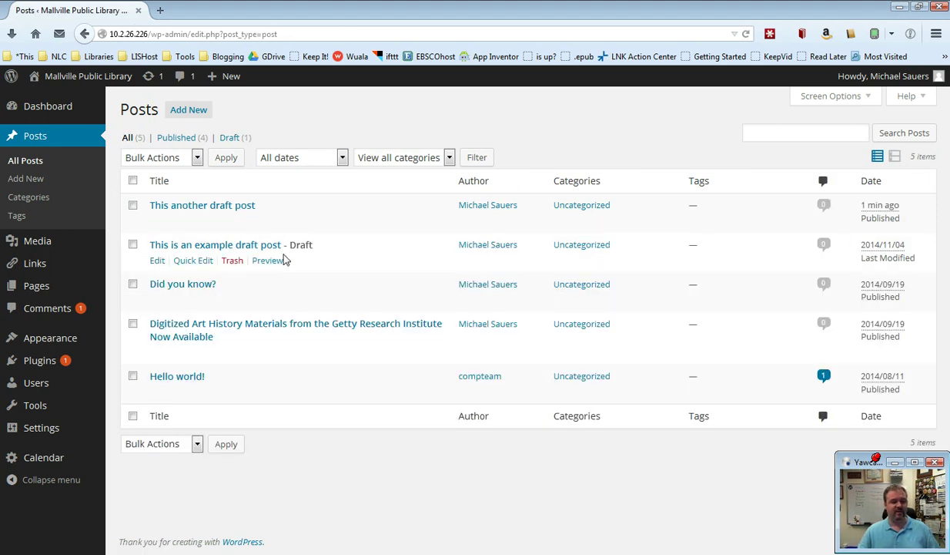
left_click(57, 111)
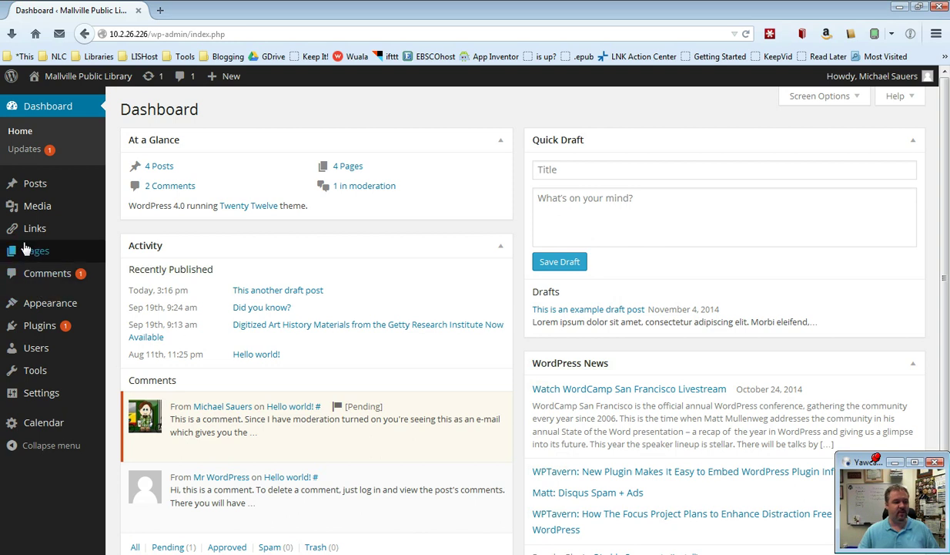
Create a page titled 'This is a draft page' with pasted lorem ipsum body and save it as draft.
mouse_move(77, 248)
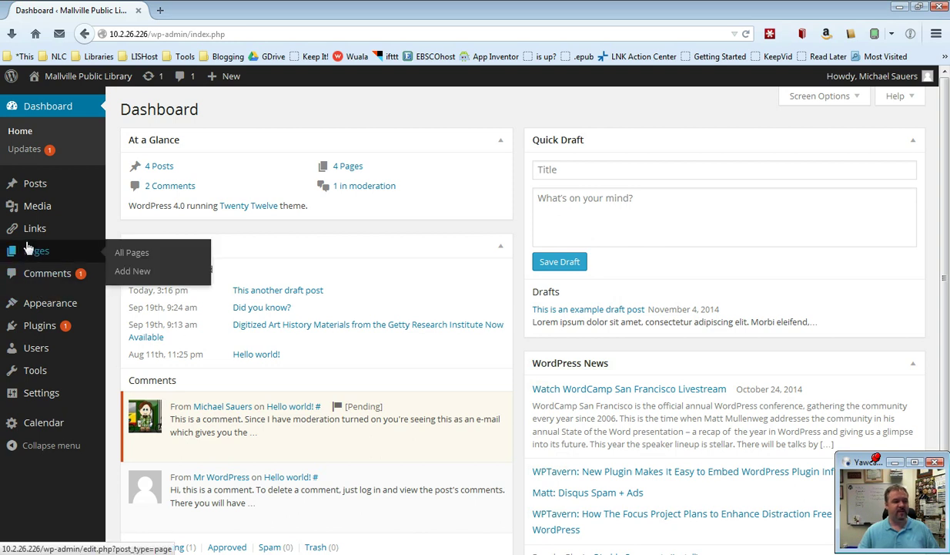
left_click(138, 272)
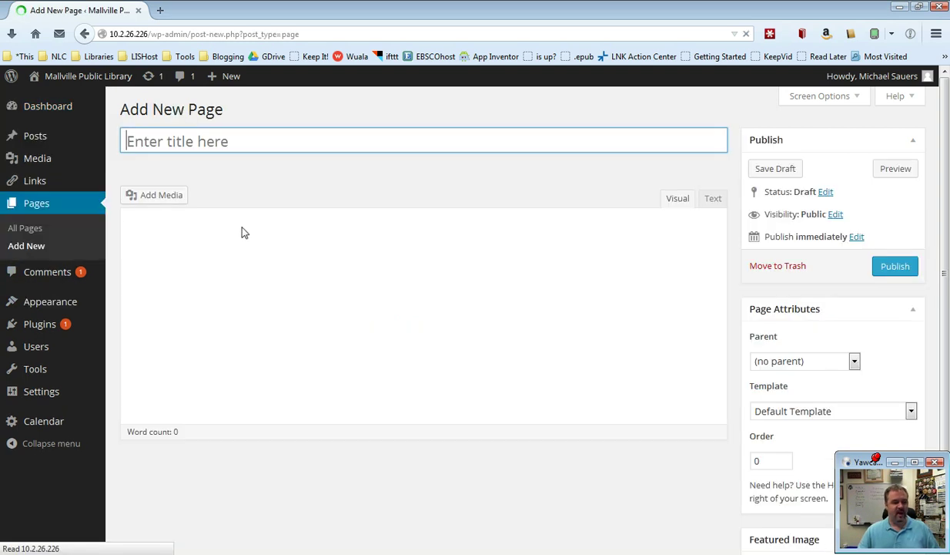
type("This is ")
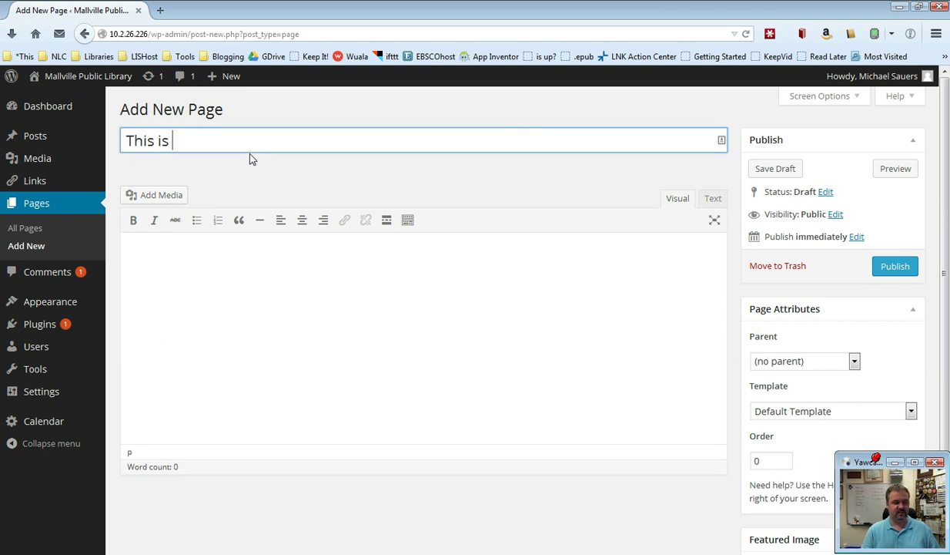
type("a draft page")
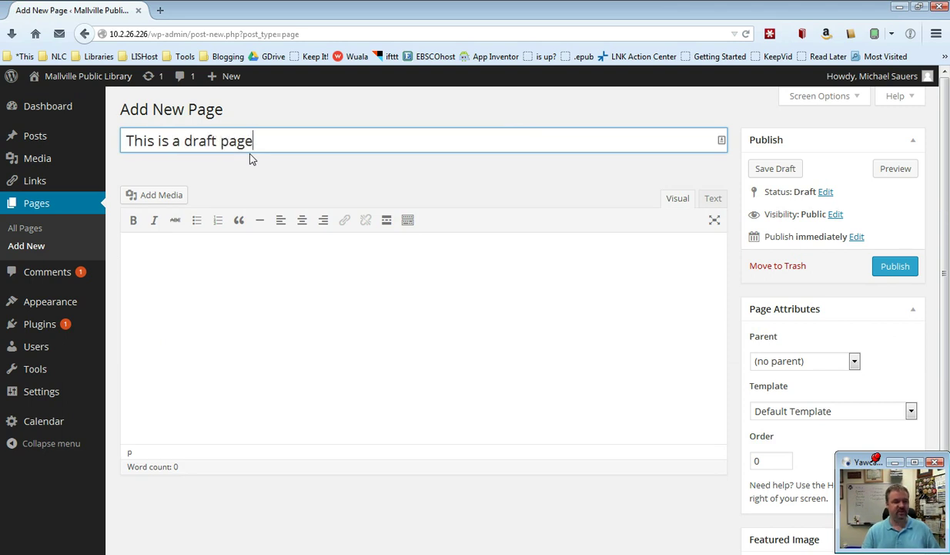
left_click(231, 281)
type("Lorem ipsum dolor sit amet, consectetur adipiscing elit. Morbi eleifend, nisl quis commodo tincidunt, dolor sapien aliquet nunc, vitae mattis turpis nisl quis tellus. Duis at leo rhoncus, convallis tortor malesuada, varius nunc. Donec a nibh eu ipsum placerat vestibulum et in lectus. Fusce mollis, turpis quis eleifend mattis, mi justo luctus diam, vitae venenatis nisl leo sed massa. Cum sociis natoque penatibus et magnis dis parturient montes, nascetur ridiculus mus. Nulla facilisi. Vestibulum eu commodo turpis, fermentum tincidunt tellus. Integer pellentesque, ante vitae luctus auctor, enim felis sollicitudin elit, sit amet cursus est mauris pellentesque nisi. Nam id diam dapibus, feugiat eros id, dignissim mi. Nullam vulputate, ante sit amet bibendum volutpat, orci mi placerat orci, a aliquam libero ex id lacus. Proin quis mattis purus, vitae pellentesque nisl. Nulla a enim enim. Phasellus magna eros, efficitur nec accumsan at, consequat nec est. Fusce mattis libero lorem, eget cursus felis vehicula at. Ut sodales libero leo, at porta erat vehicula ut. Aliquam volutpat, nisi vitae tempus maximus, risus nisl vestibulum diam, nec facilisis augue eros in felis.  Nullam tincidunt sem ac dolor sagittis lacinia. Nam a ante venenatis, semper nisl id, sodales eros. Lorem ipsum dolor sit amet, consectetur adipiscing elit. Nam mollis dui nisl. Donec in justo ligula. Pellentesque finibus libero sem, imperdiet molestie enim egestas ut. Proin lectus orci, vulputate eu tincidunt sed, laoreet convallis tortor. Proin rutrum, dui quis sagittis cursus, nulla elit vehicula felis, nec dapibus eros augue non metus. Curabitur quis est dignissim, pulvinar velit nec, sodales diam.")
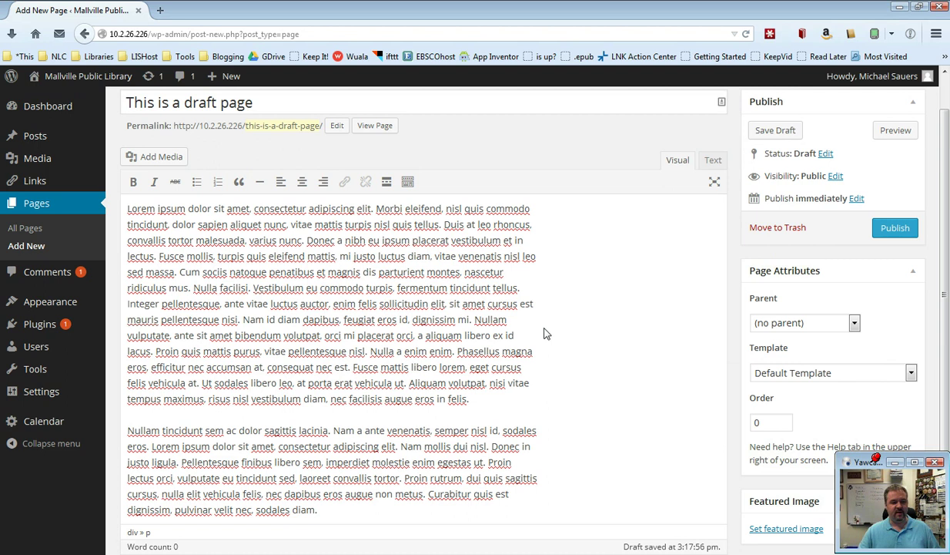
scroll(544, 333, "up", 1)
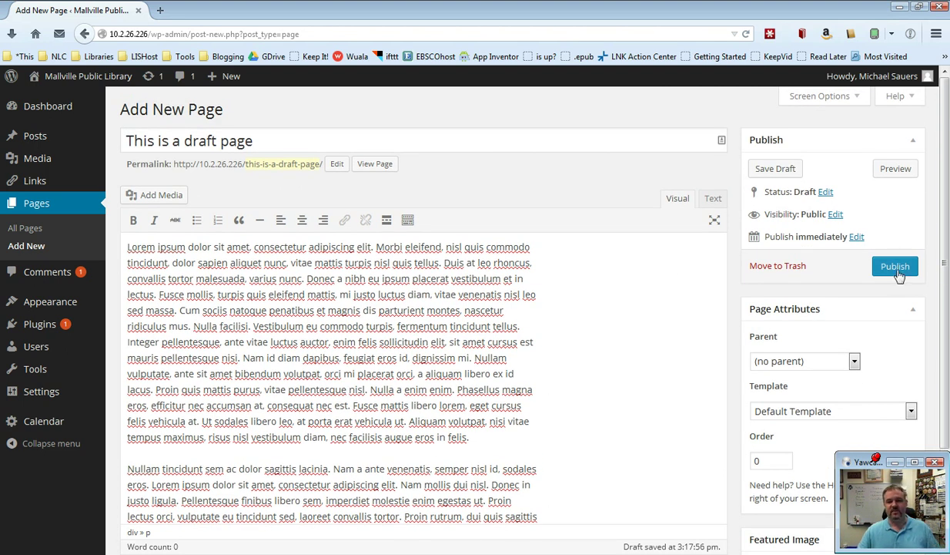
left_click(775, 171)
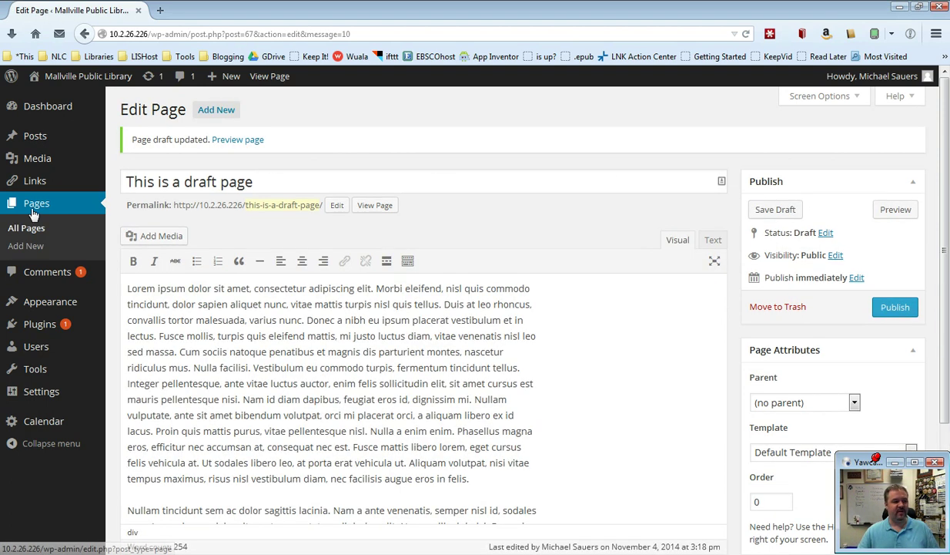
Open Pages > All Pages to see 'This is a draft page' listed as Draft.
left_click(36, 230)
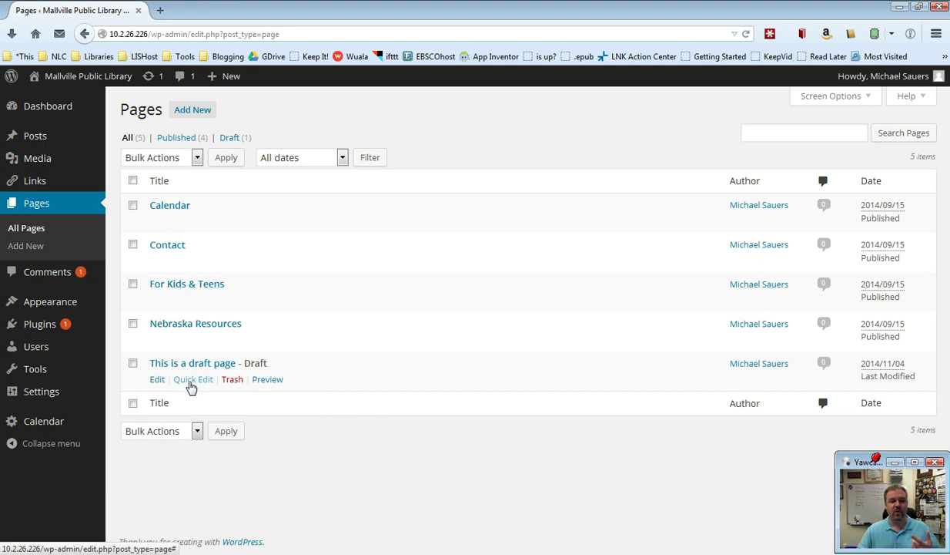
Use Quick Edit to set 'This is a draft page' to Published status.
left_click(190, 384)
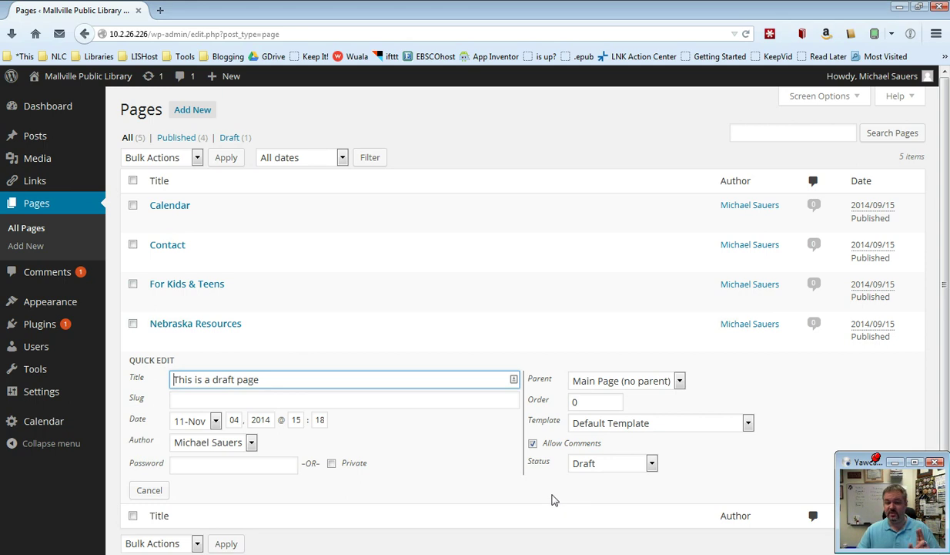
left_click(614, 464)
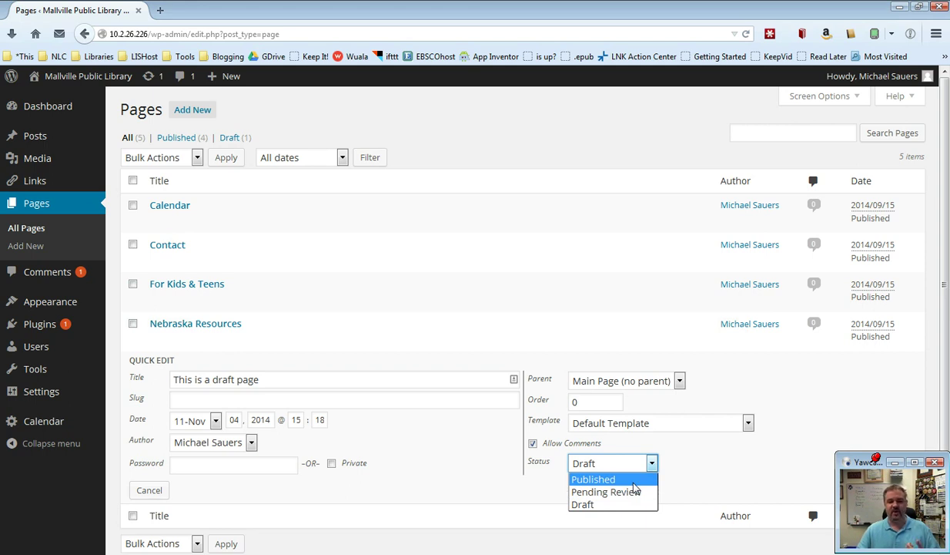
left_click(633, 482)
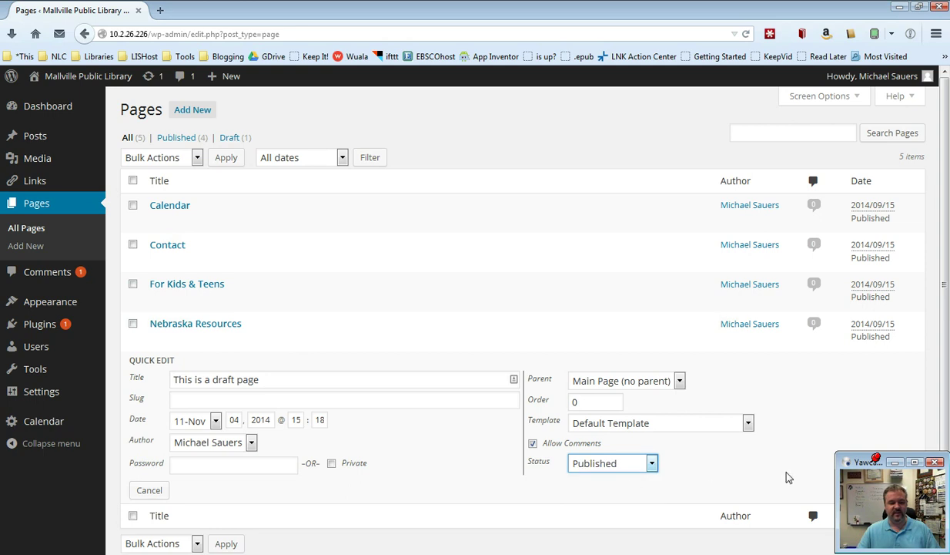
left_click_drag(858, 463, 855, 373)
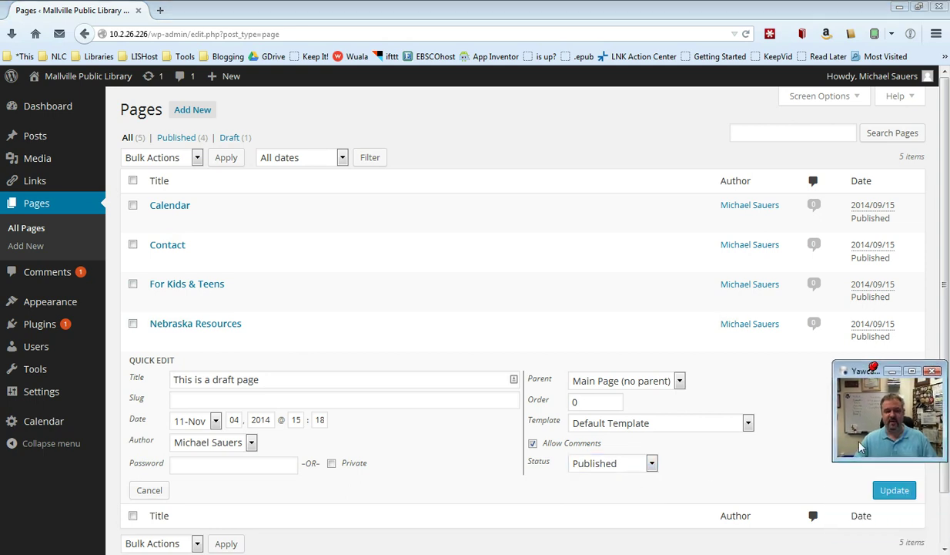
left_click(896, 491)
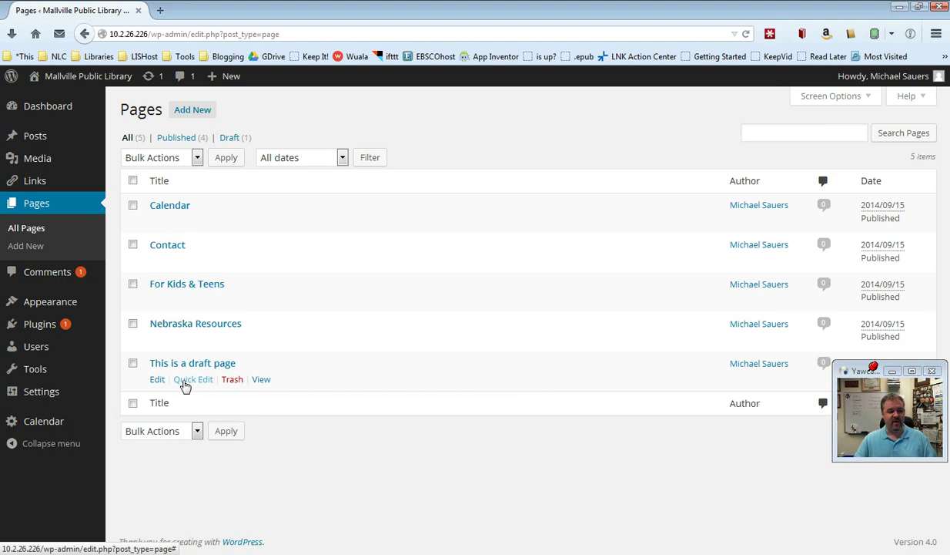
Use Quick Edit again to set 'This is a draft page' back to Draft status.
left_click(185, 385)
left_click(609, 463)
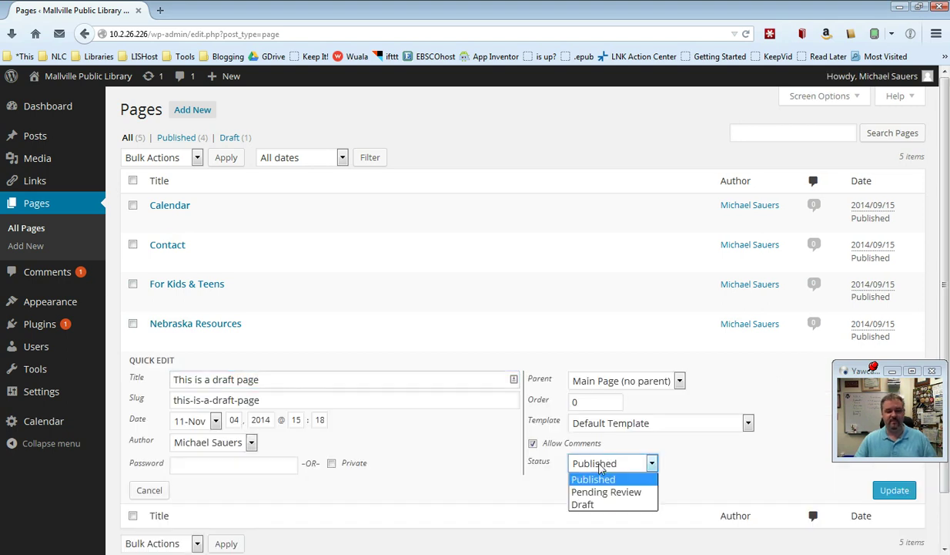
left_click(599, 504)
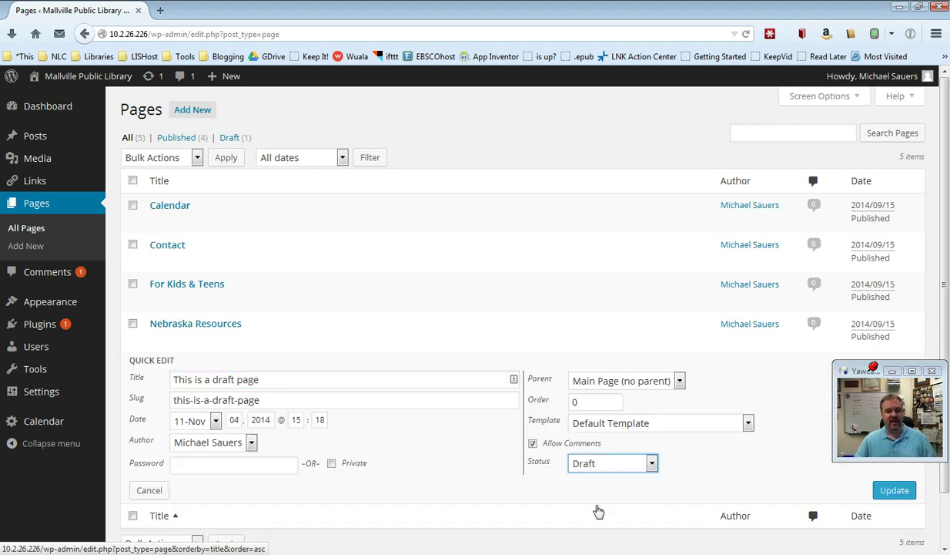
left_click(895, 492)
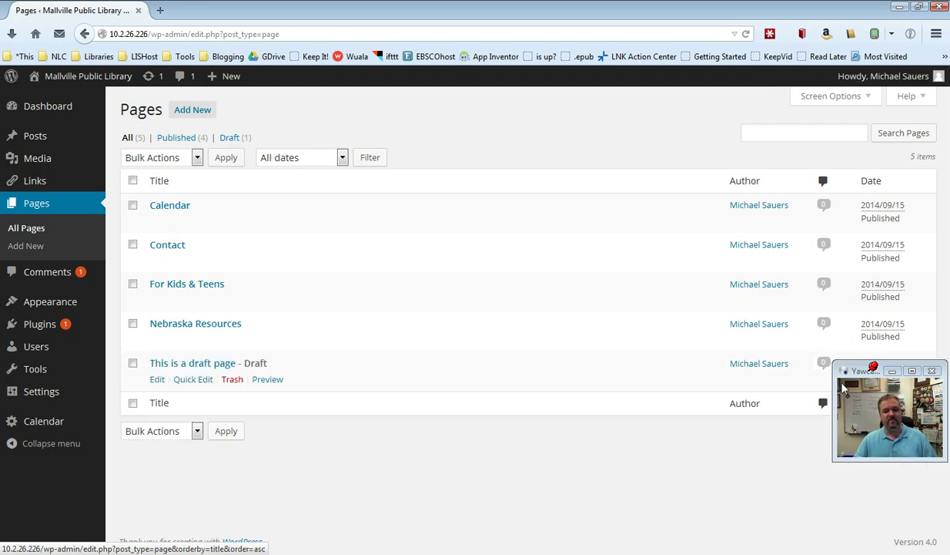
left_click_drag(853, 375, 853, 467)
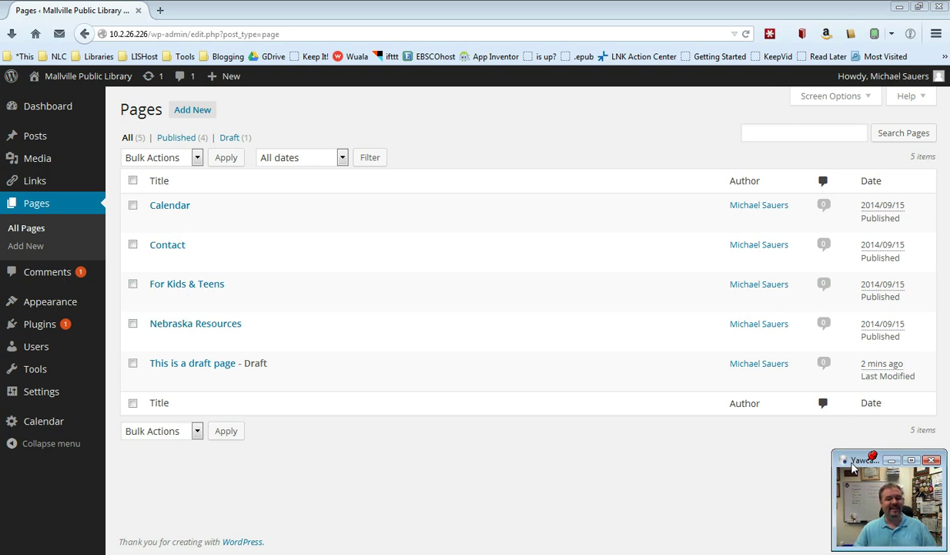